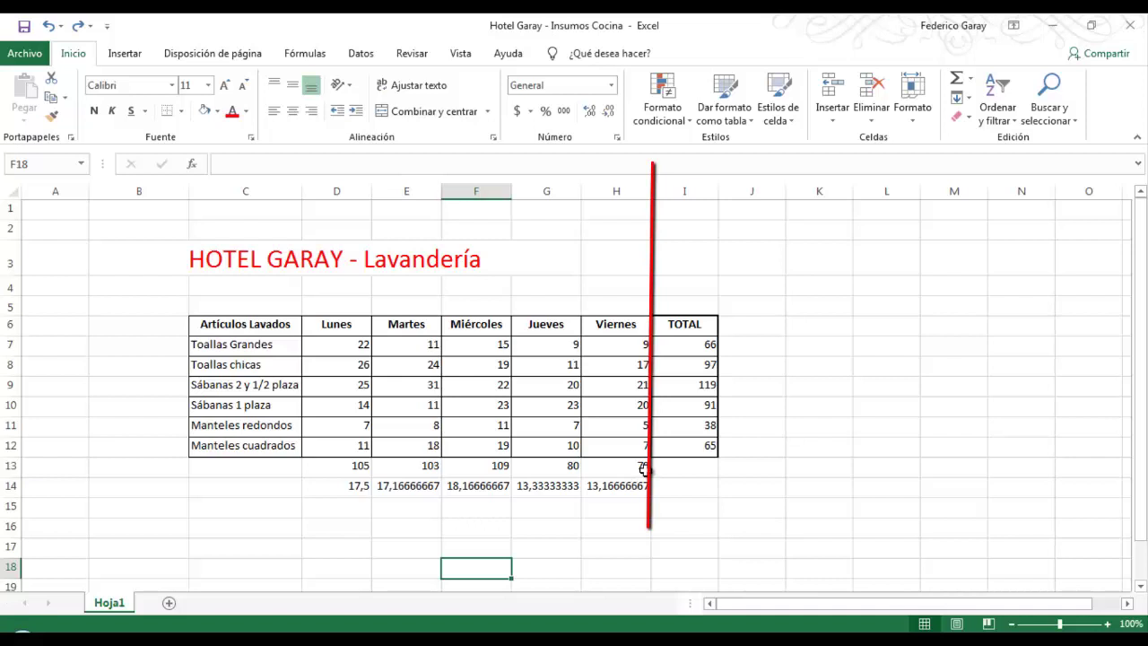
# - Insert a blank column between Viernes and TOTAL, shifting TOTAL to column J
pyautogui.click(687, 190)
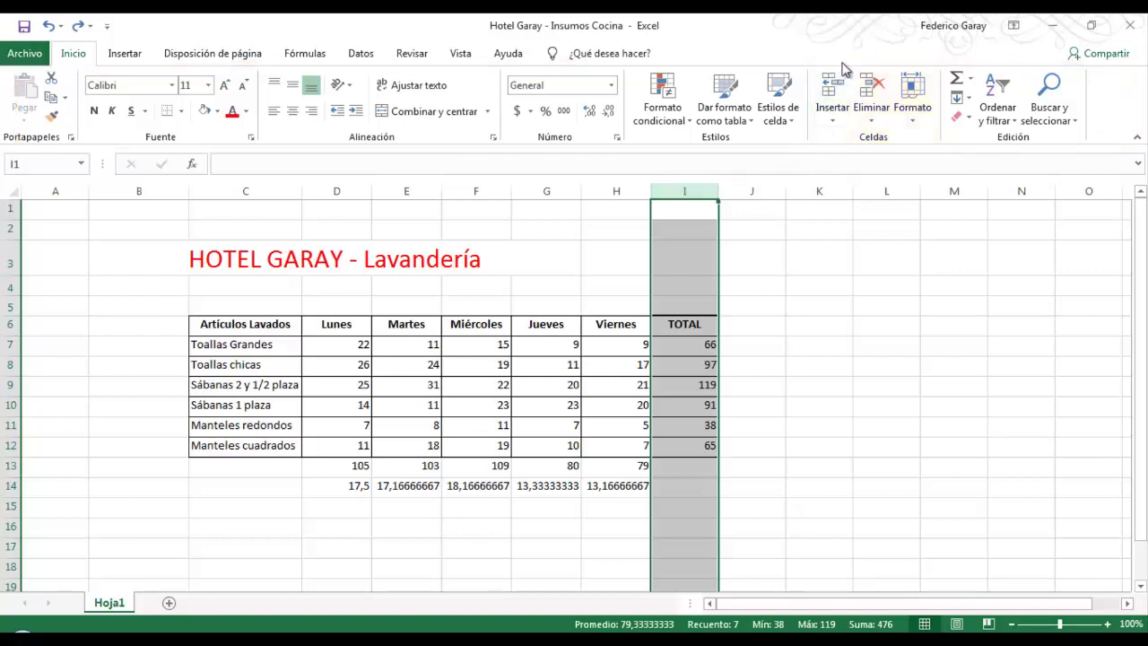
pyautogui.click(830, 124)
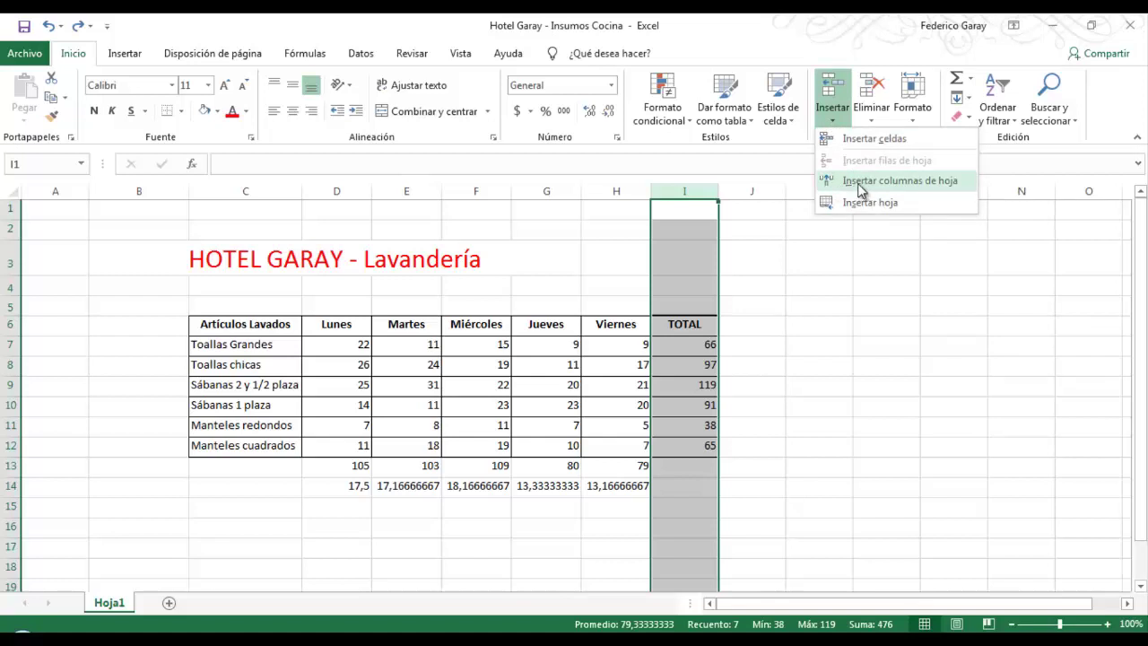
pyautogui.click(859, 189)
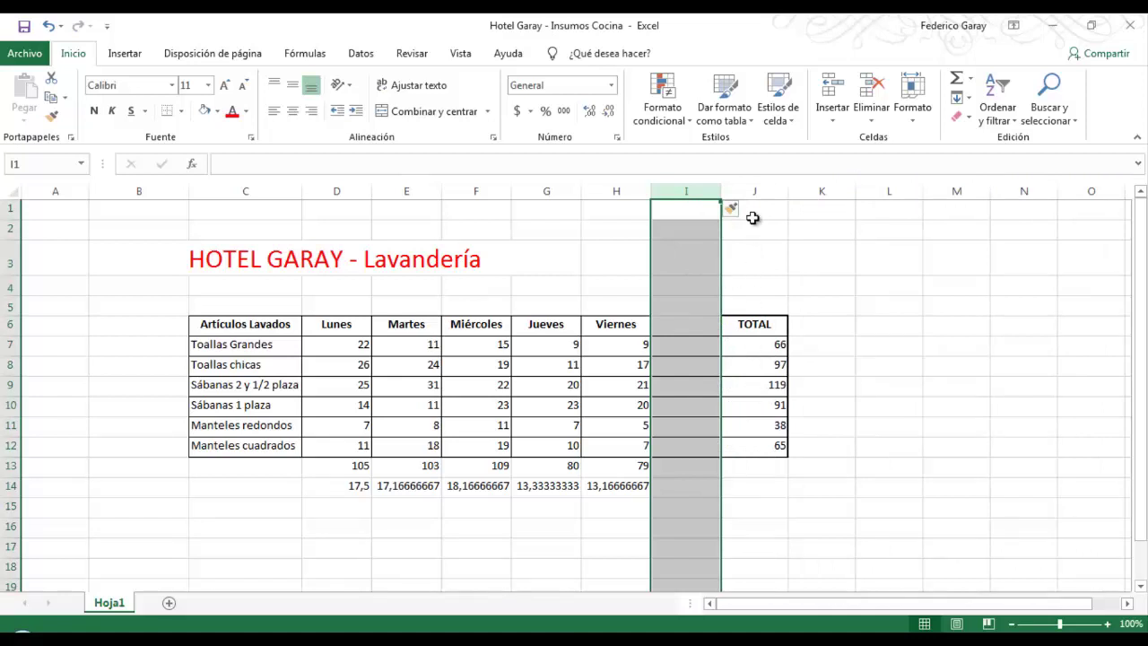
pyautogui.click(802, 260)
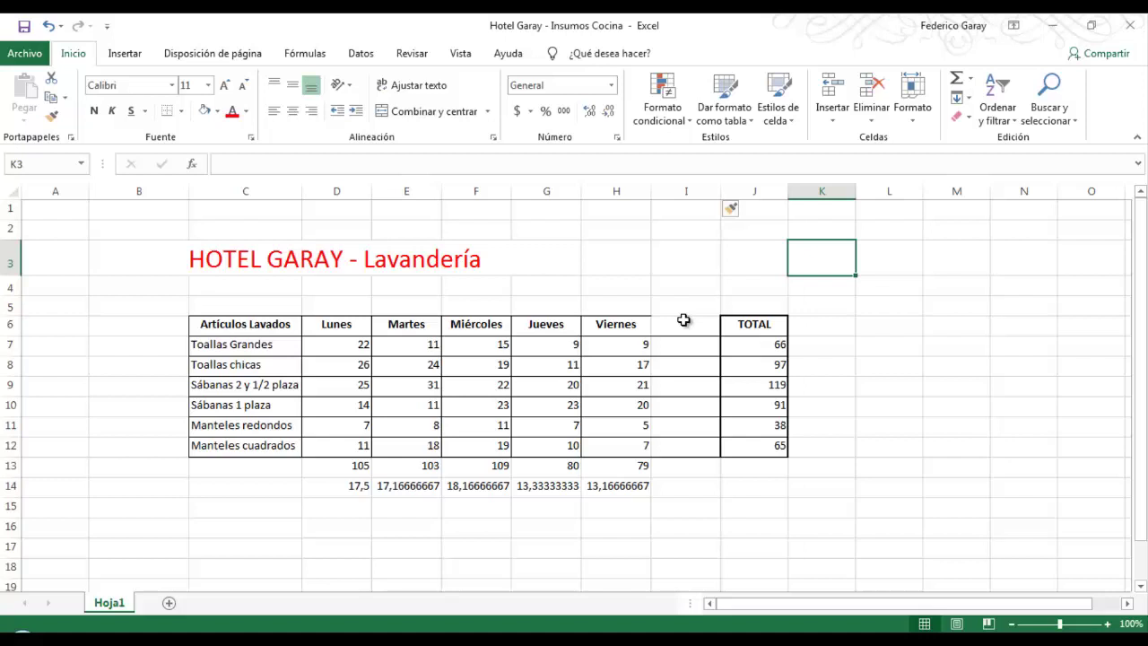
pyautogui.press('Down')
pyautogui.press('Down')
pyautogui.press('Down')
pyautogui.press('Right')
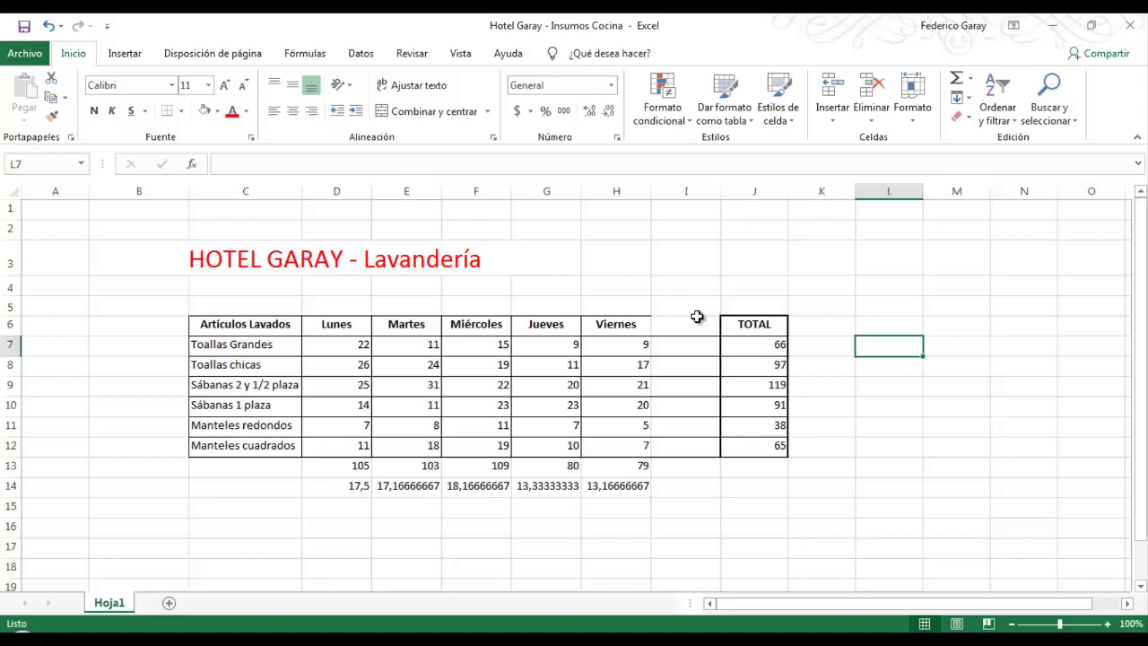
pyautogui.click(697, 319)
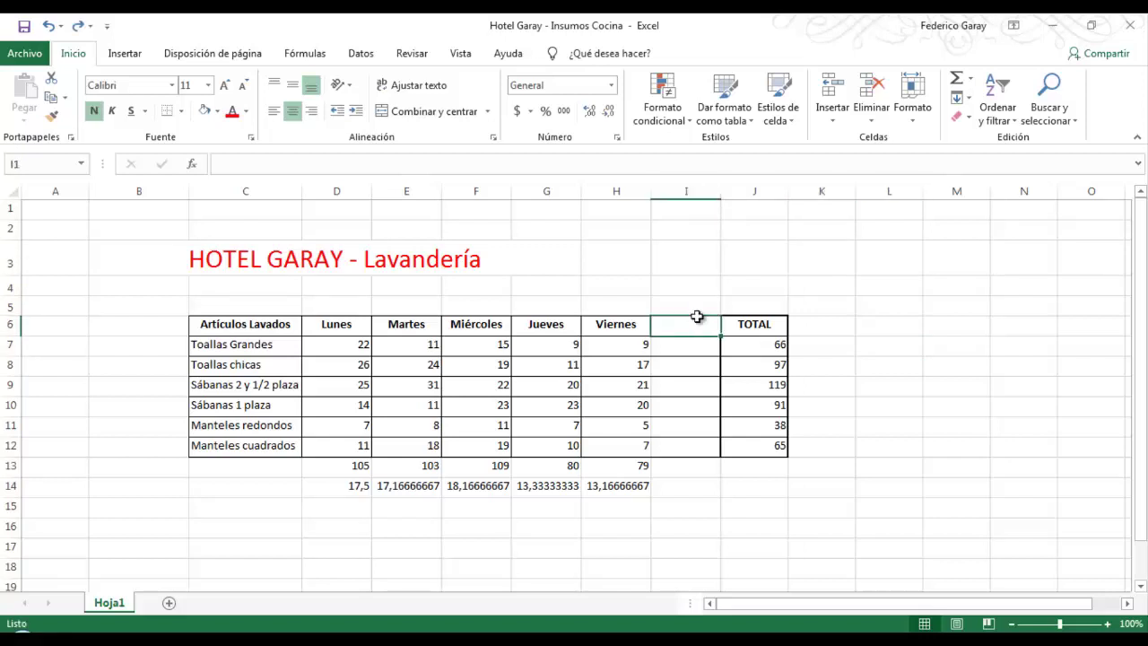
pyautogui.hotkey('ctrl', 'z')
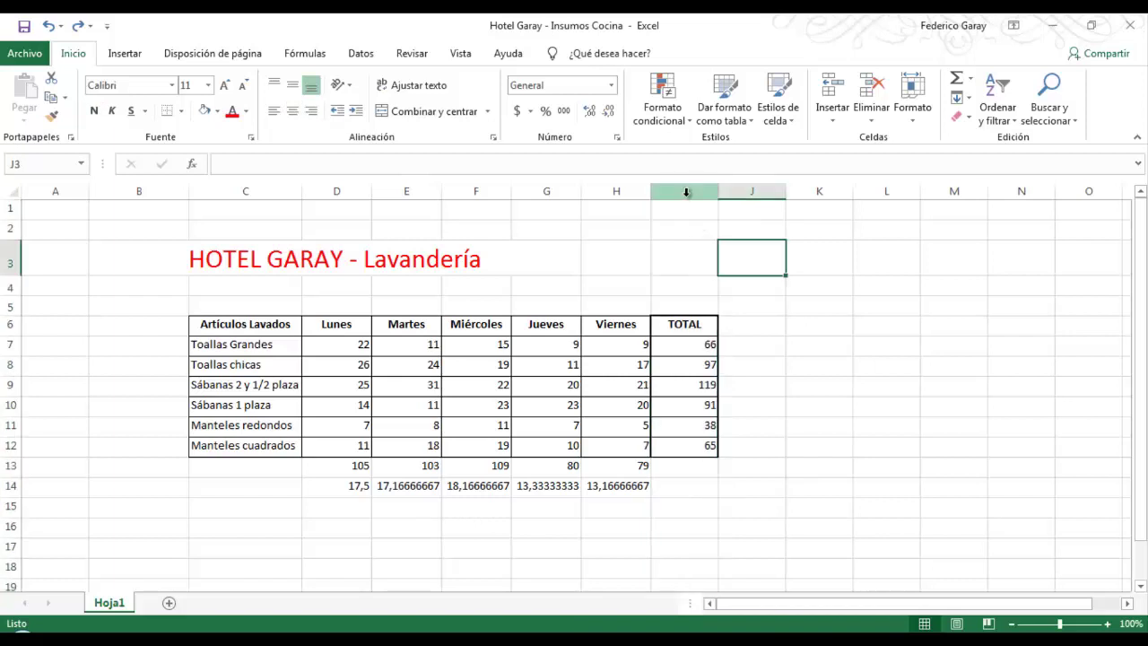
pyautogui.click(686, 192)
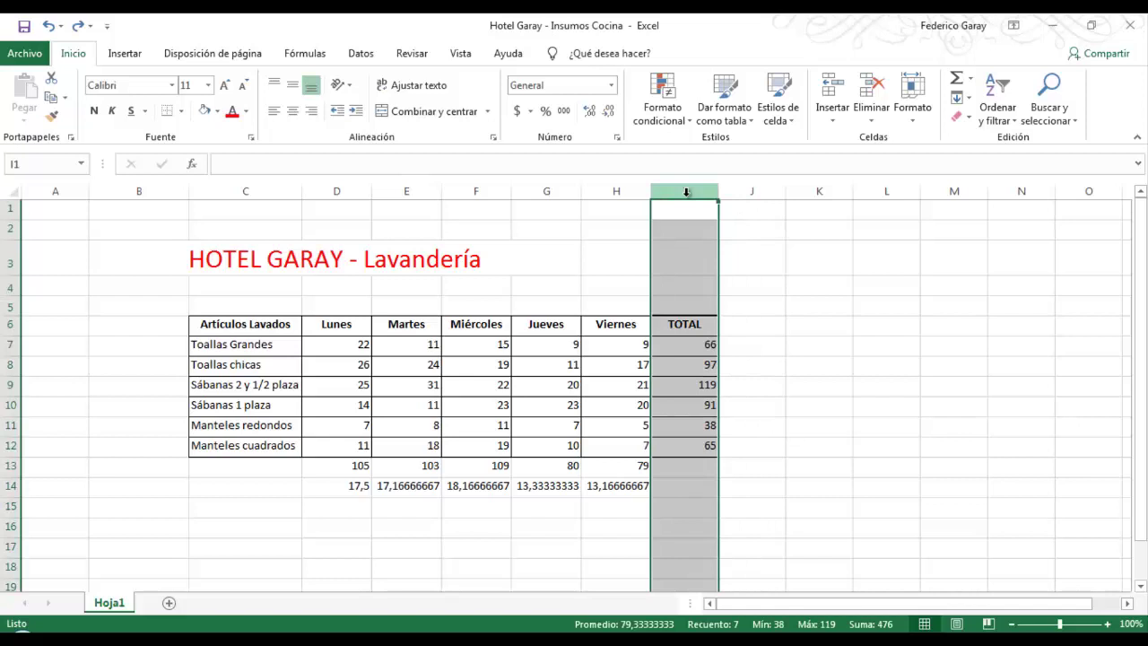
pyautogui.rightClick(686, 192)
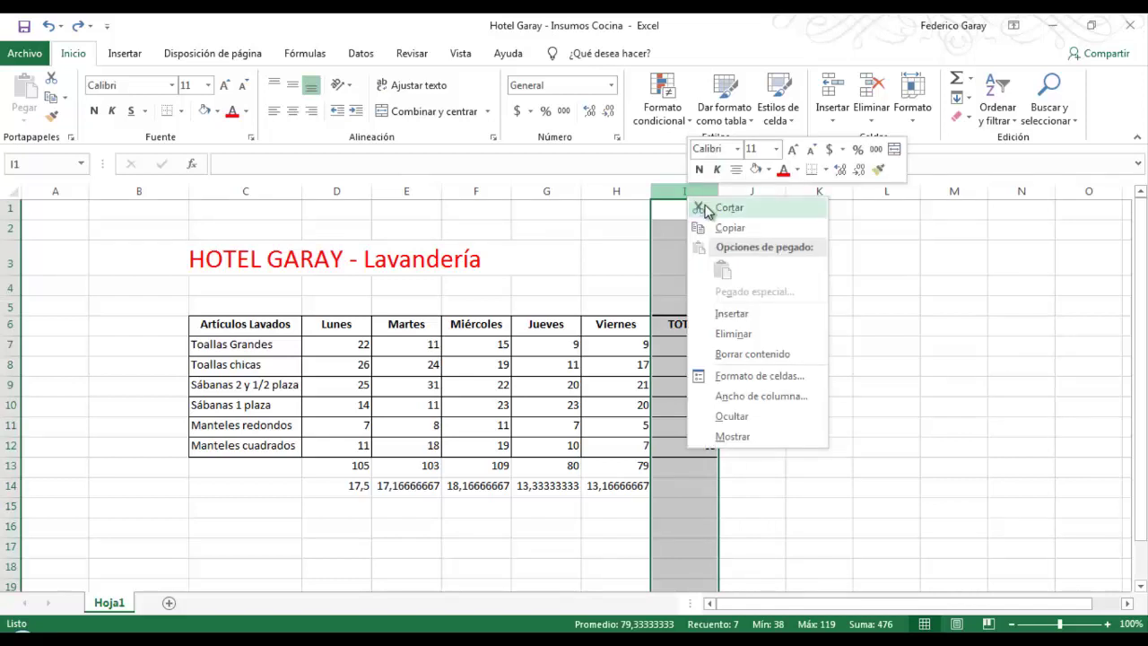
pyautogui.click(731, 314)
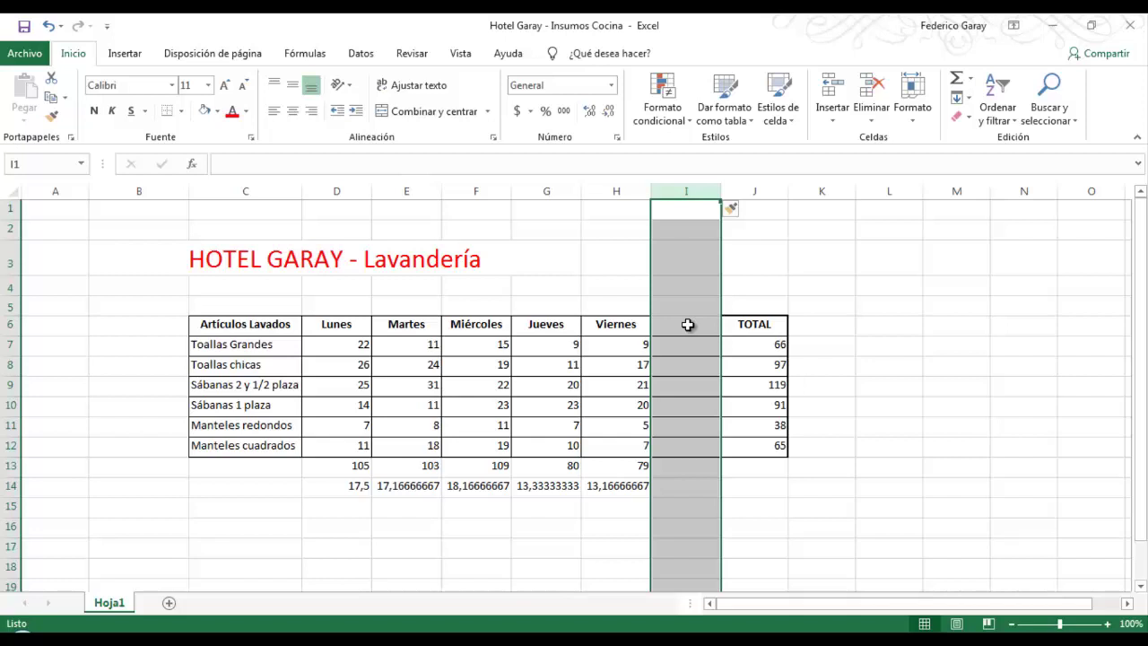
# - Head column I as Sábado and enter the Saturday counts 3, 56, 4, 12, 67, 89
pyautogui.click(687, 324)
pyautogui.write('S')
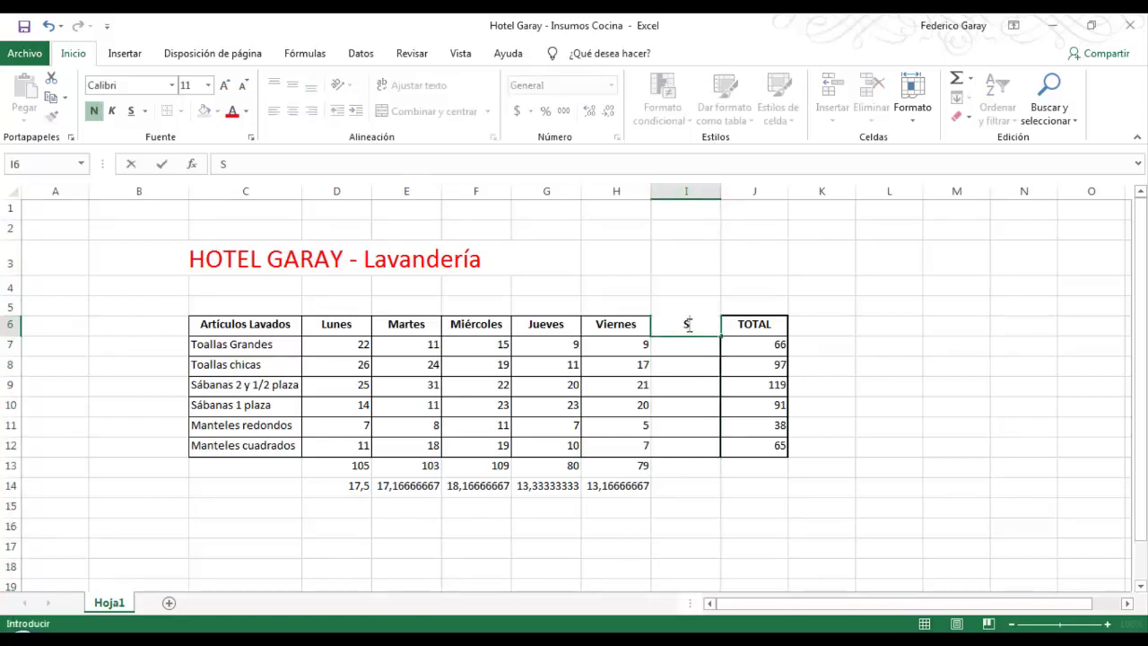
pyautogui.write('ábado')
pyautogui.press('Return')
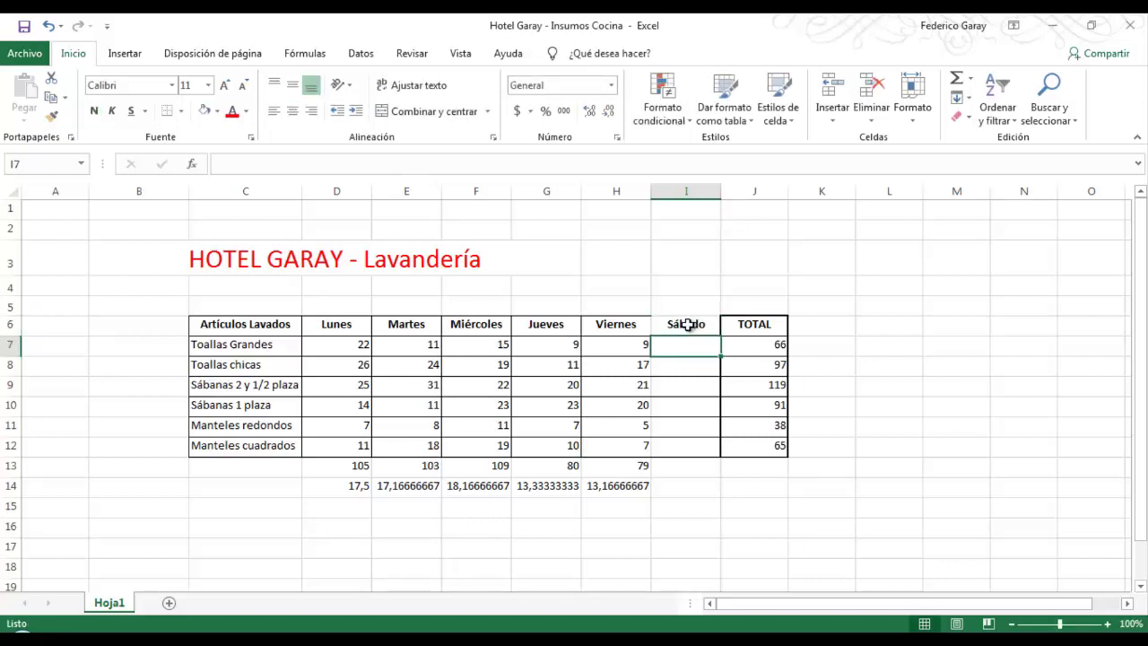
pyautogui.write('3')
pyautogui.press('Return')
pyautogui.write('56')
pyautogui.press('Return')
pyautogui.write('4')
pyautogui.press('Return')
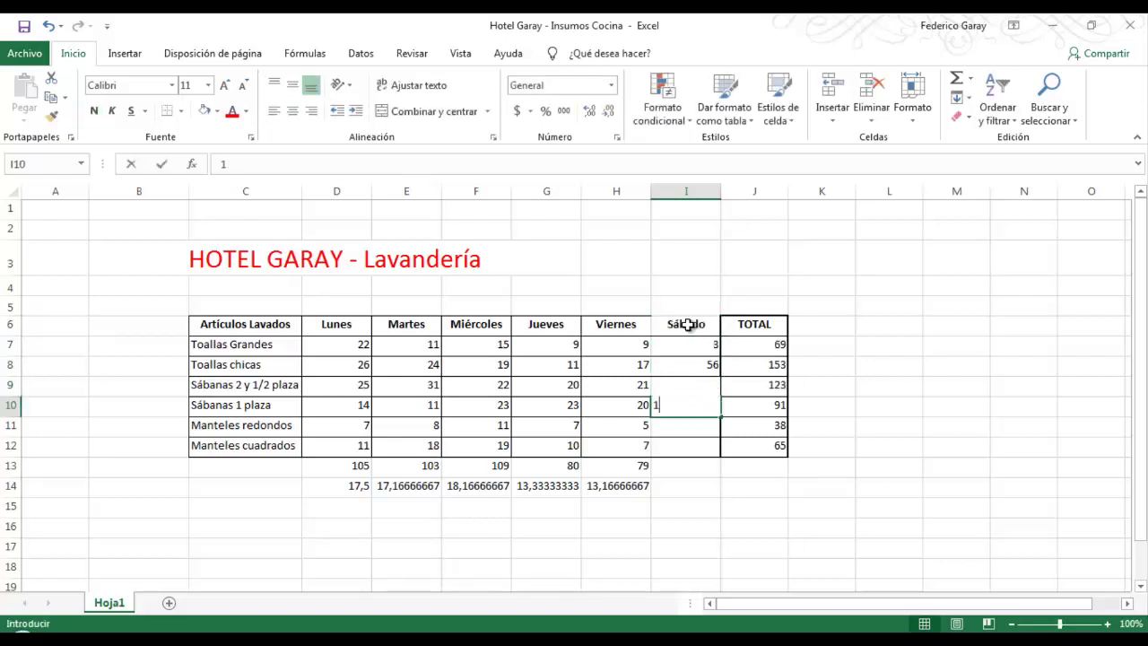
pyautogui.write('2')
pyautogui.press('Return')
pyautogui.write('67')
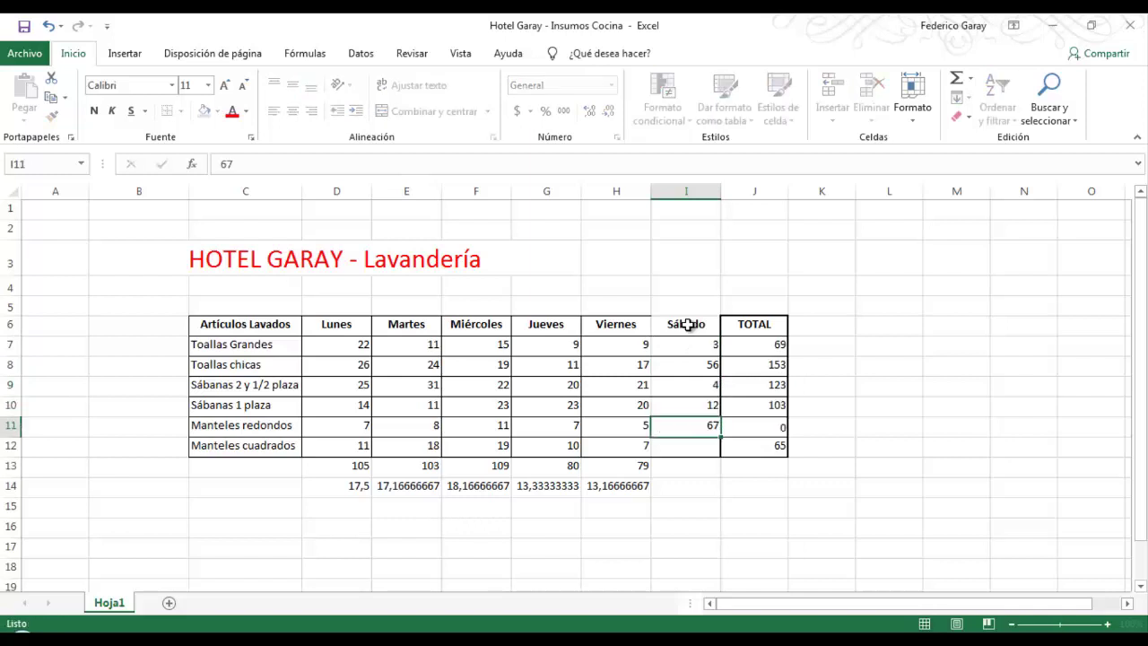
pyautogui.press('Return')
pyautogui.write('89')
pyautogui.press('Return')
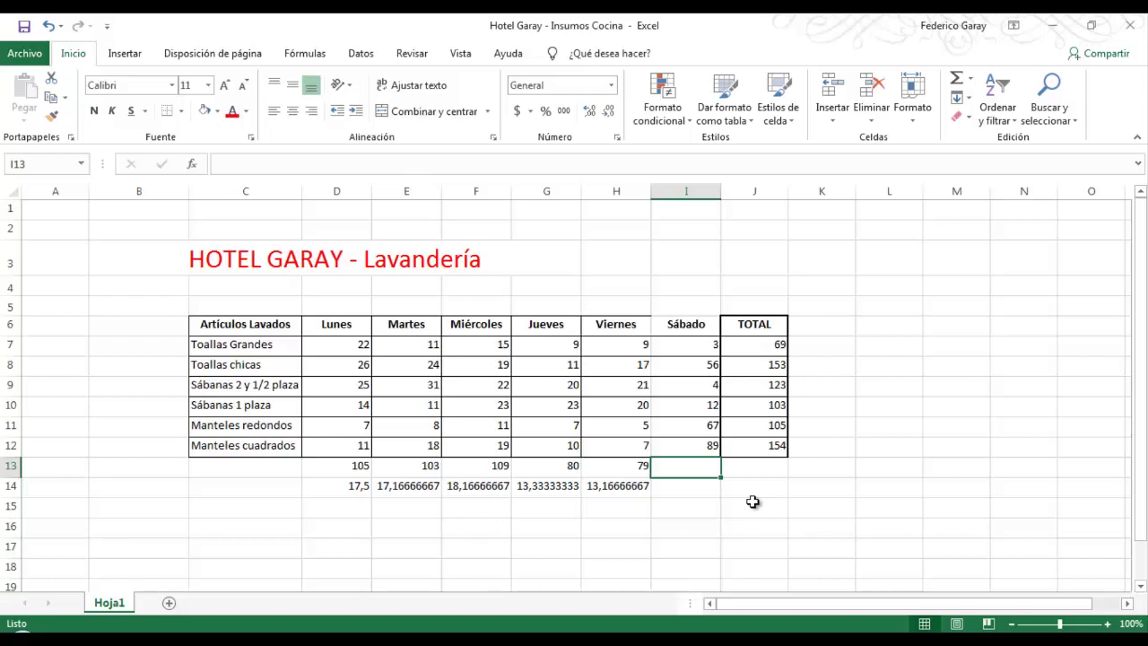
# - Add the Saturday column sum of 231 in I13
pyautogui.hotkey('ctrl', 'd')
pyautogui.click(752, 502)
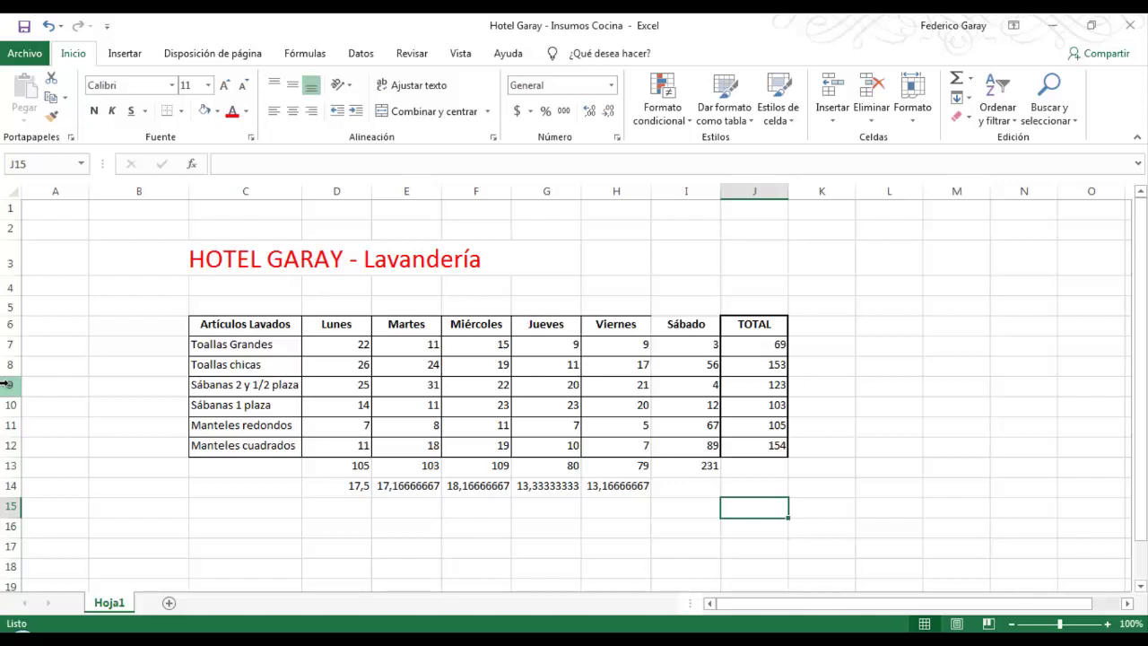
pyautogui.press('Up')
pyautogui.press('Up')
pyautogui.press('Left')
# - Insert two blank sheet rows at rows 9–10, above Sábanas 2 y 1/2 plaza
pyautogui.click(11, 383)
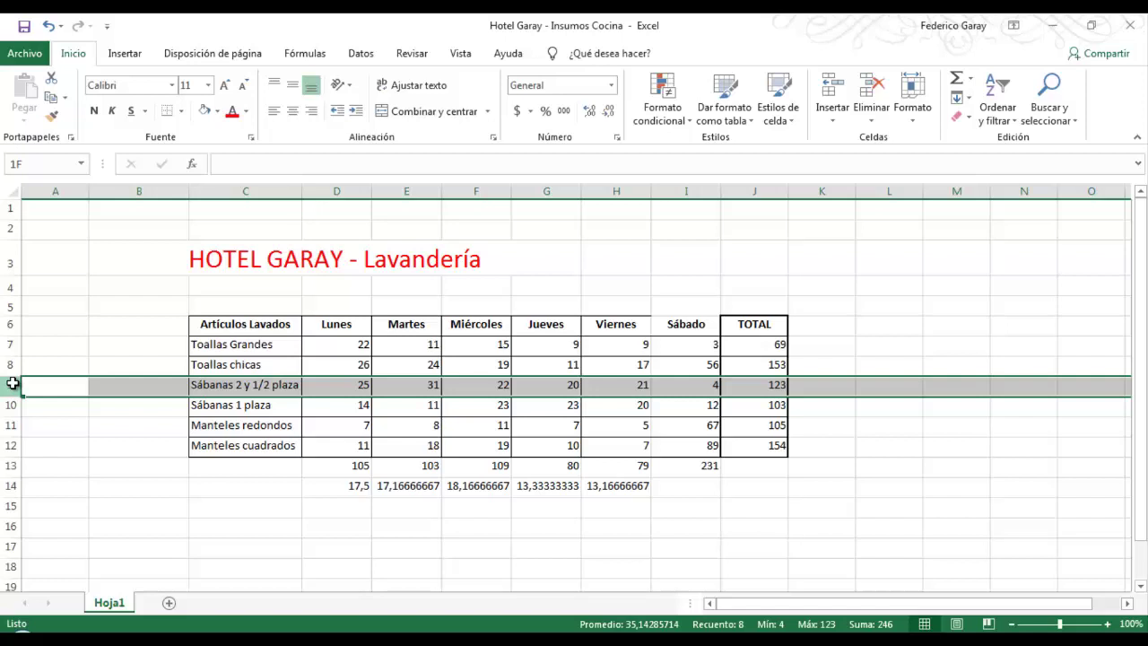
pyautogui.moveTo(13, 383); pyautogui.dragTo(8, 405)
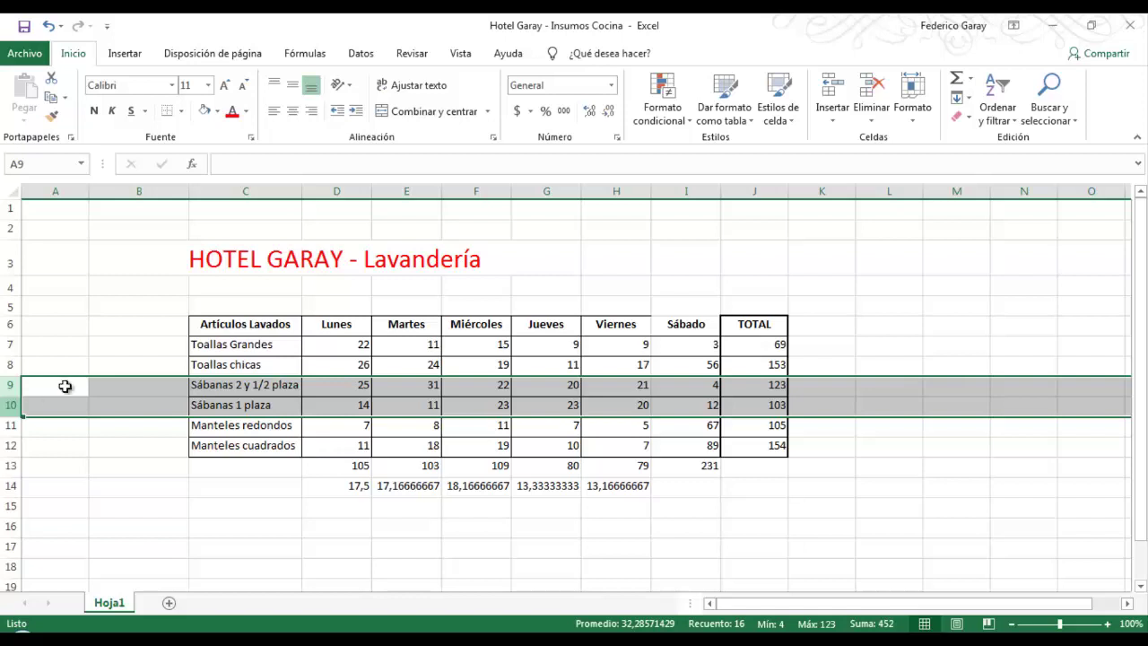
pyautogui.click(840, 124)
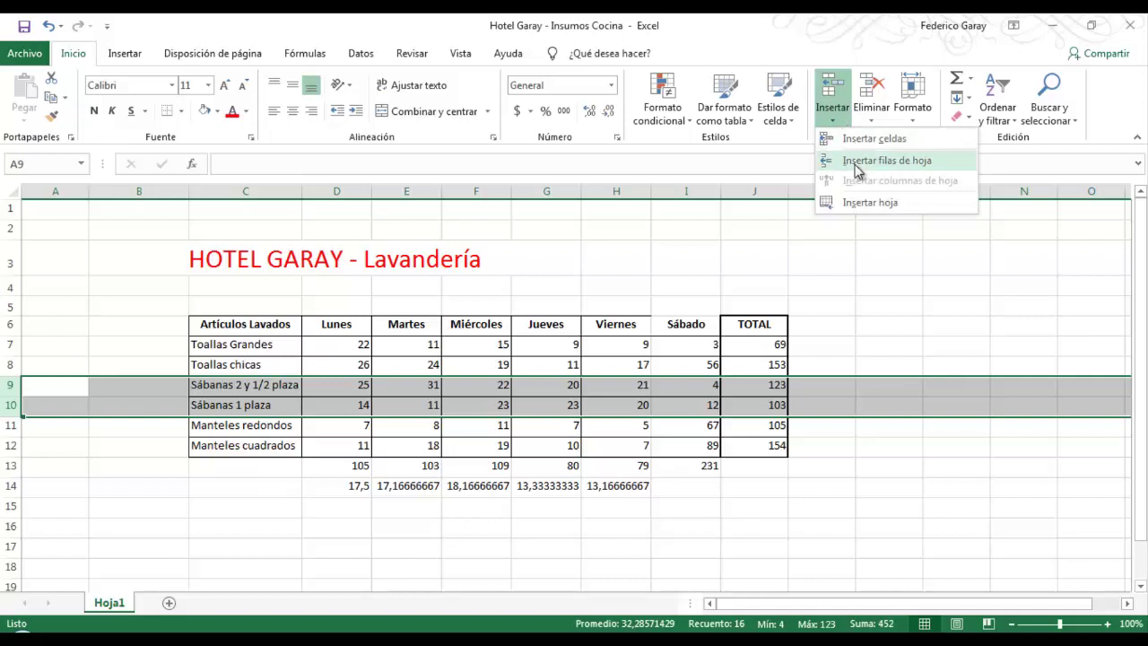
pyautogui.click(886, 161)
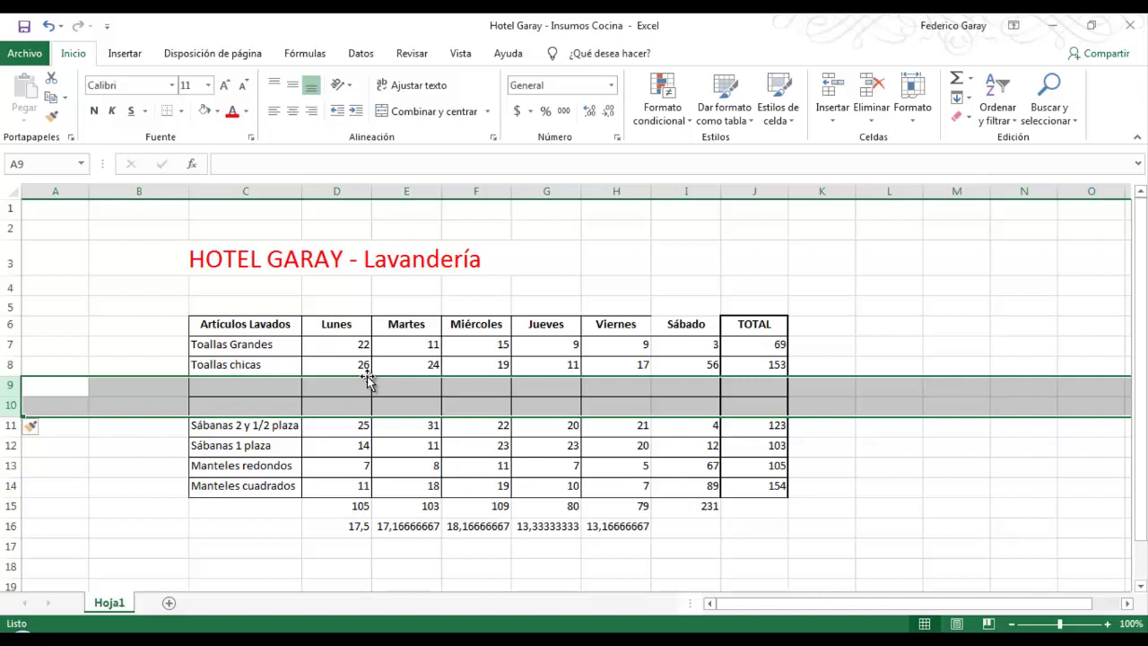
# - Remove the two added rows and re-insert two blank rows 9–10 via the right-click menu
pyautogui.hotkey('ctrl', '-')
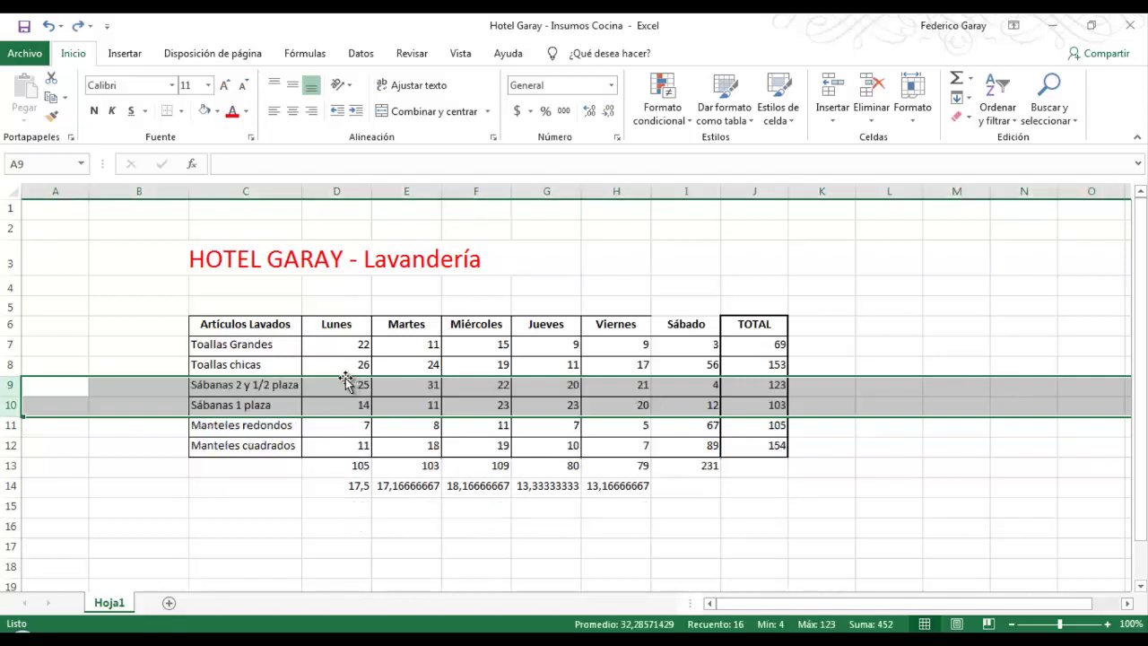
pyautogui.rightClick(12, 388)
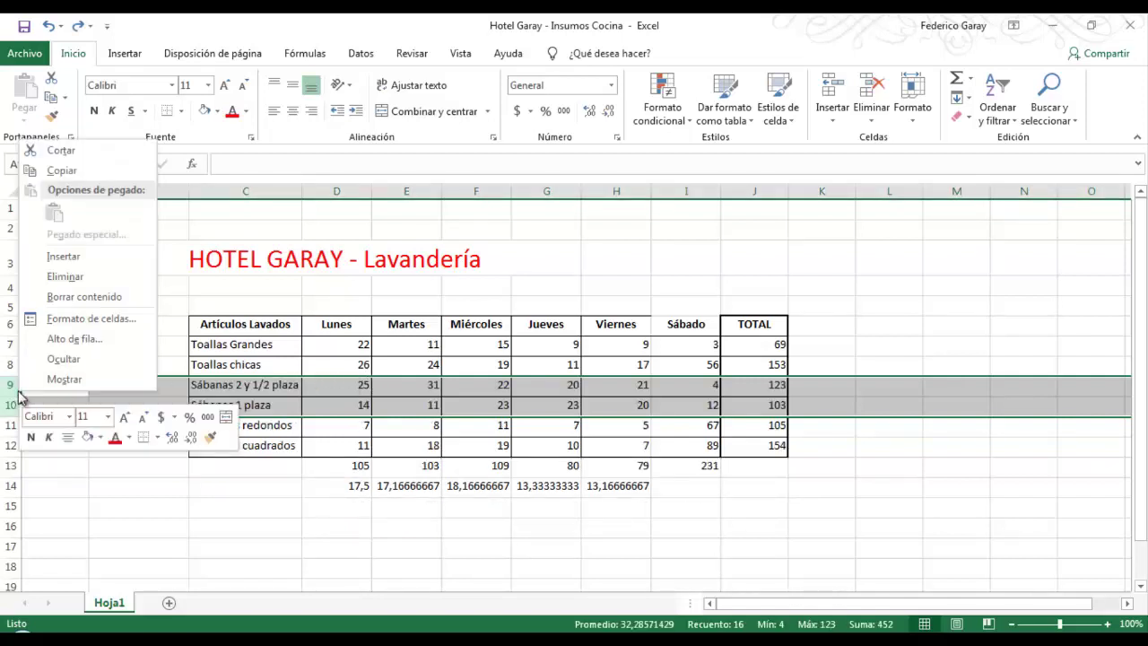
pyautogui.click(38, 257)
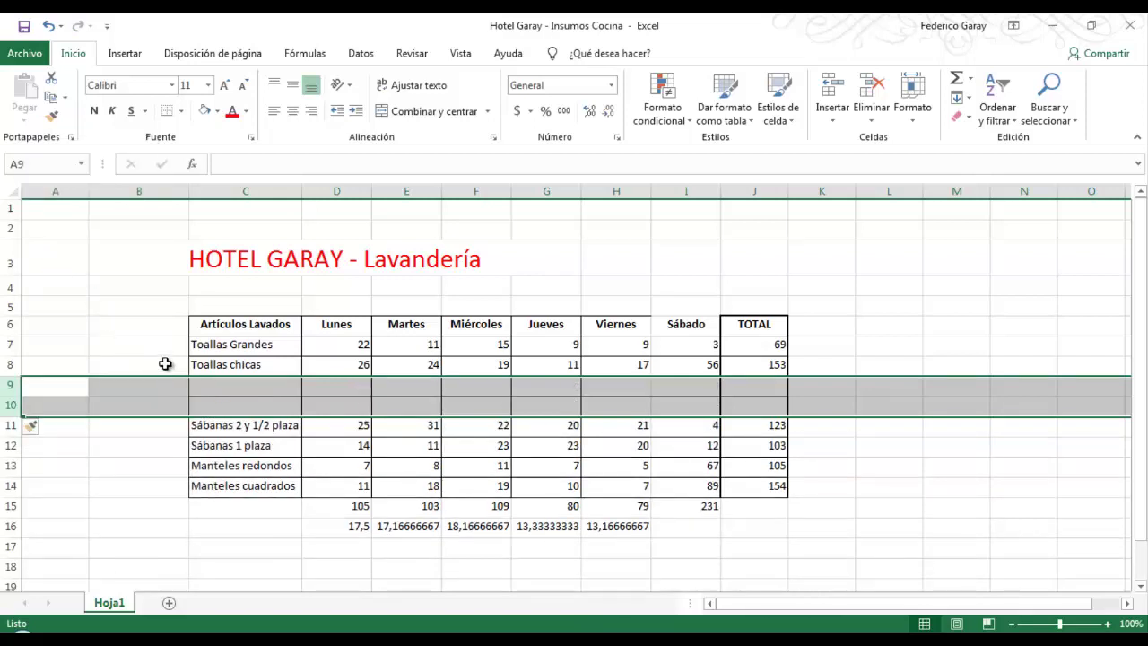
# - Label the new rows 9 and 10 as Repasadores and Delantales
pyautogui.click(217, 384)
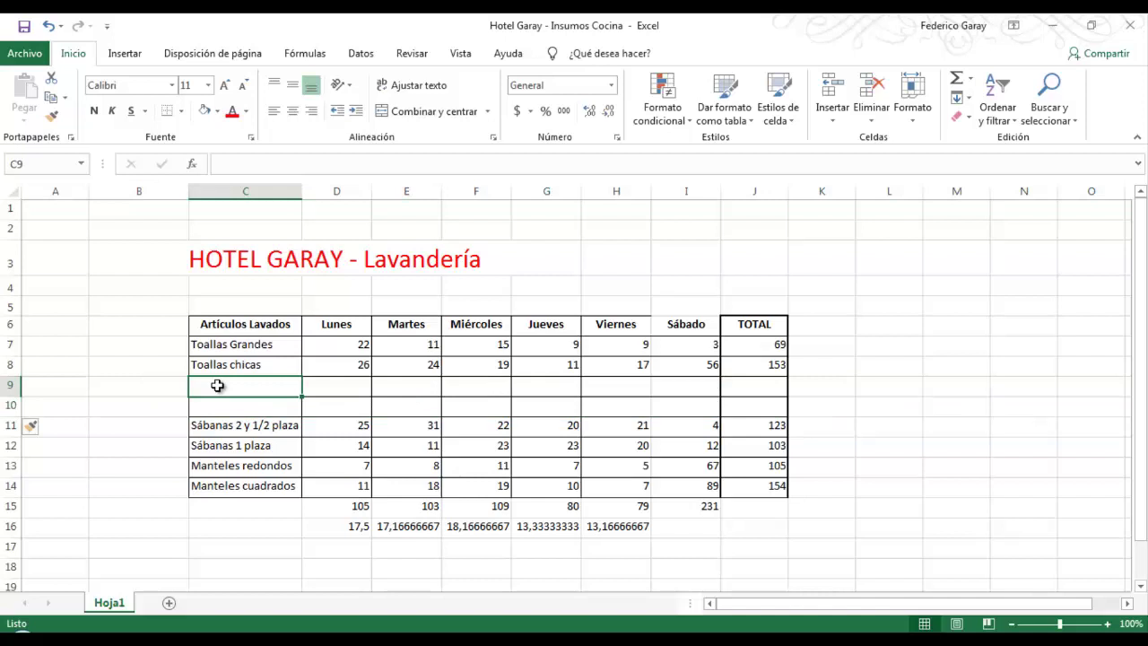
pyautogui.write('Repasadores')
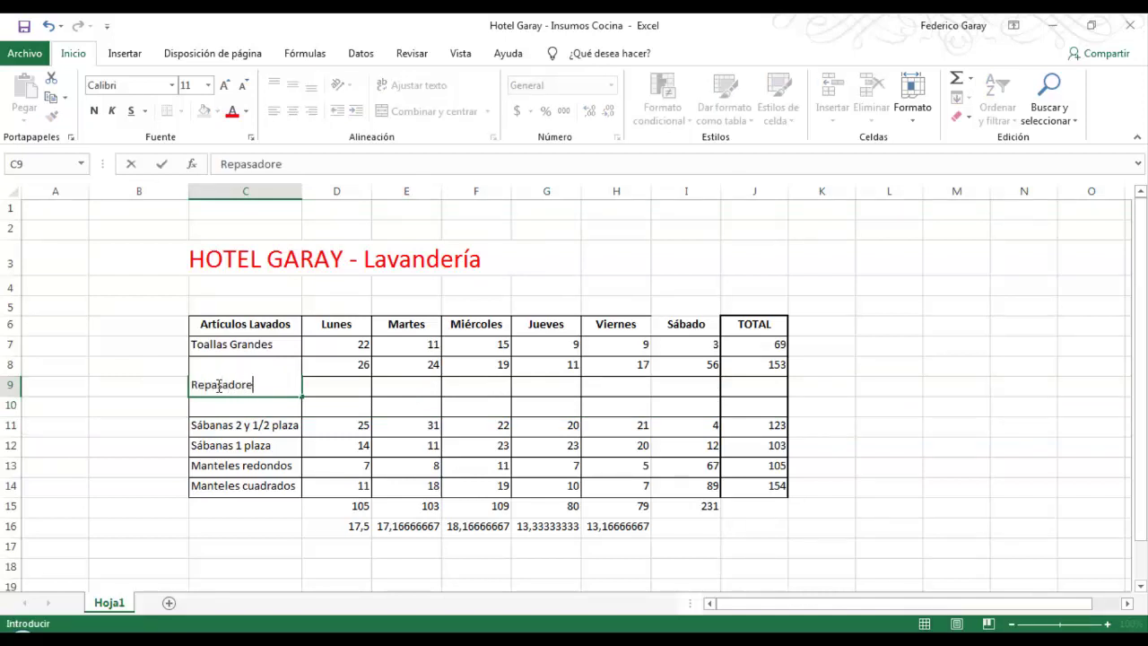
pyautogui.press('Return')
pyautogui.write('Delant')
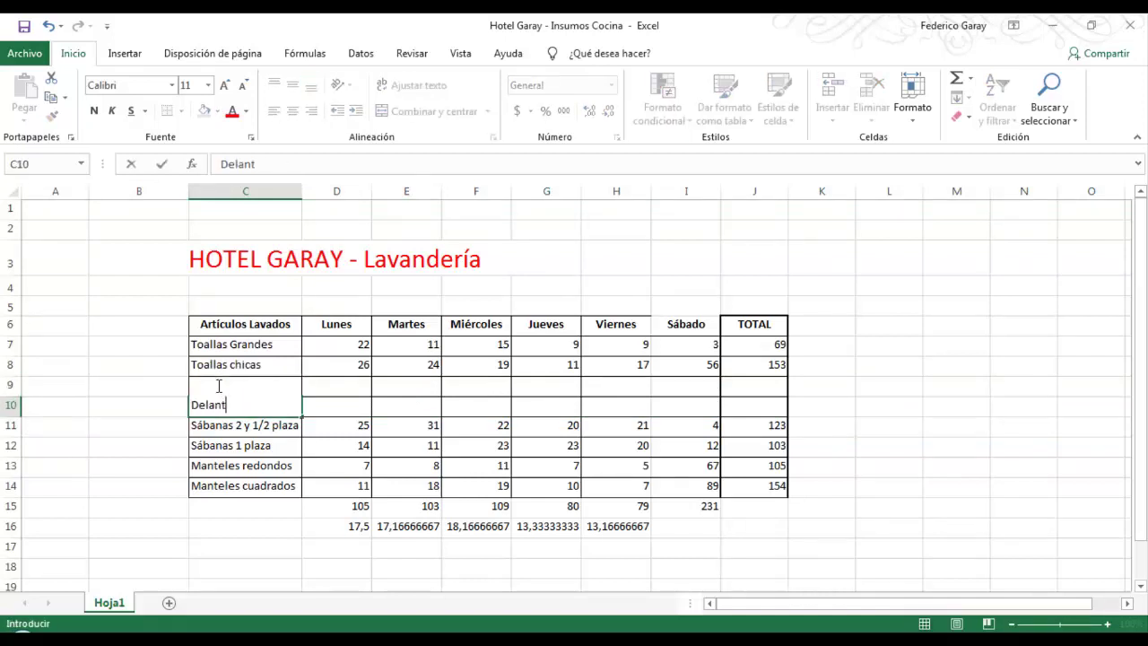
pyautogui.write('ales')
pyautogui.press('Return')
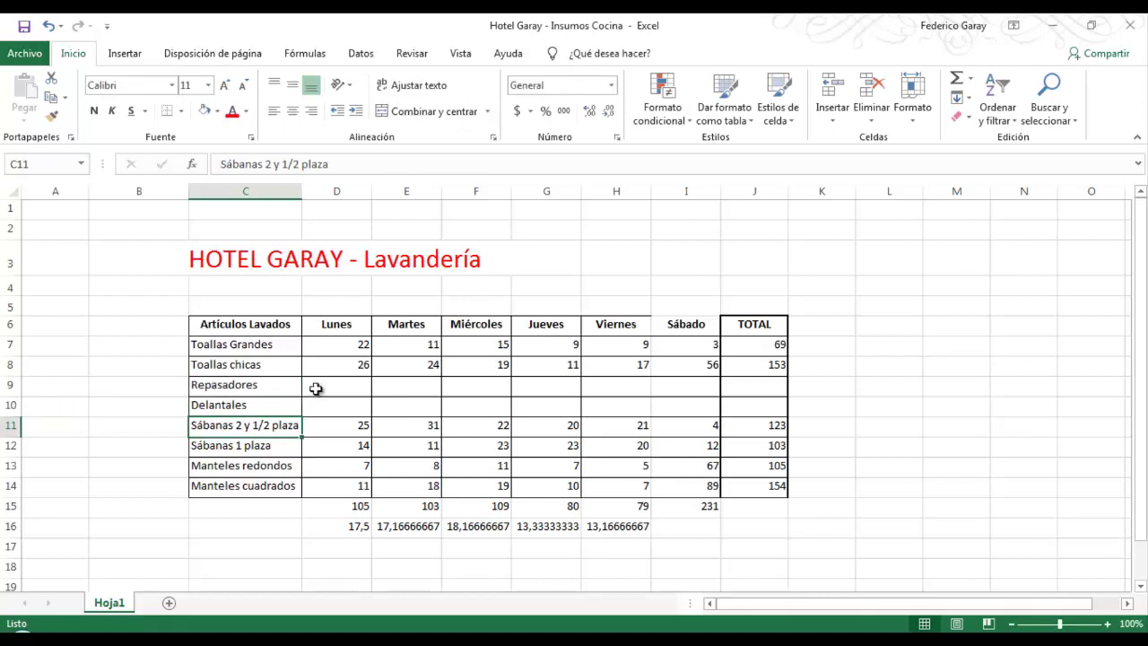
# - Enter Repasadores counts 1–6 and Delantales counts 4–9 from Lunes to Sábado
pyautogui.click(317, 386)
pyautogui.write('1\t2\t')
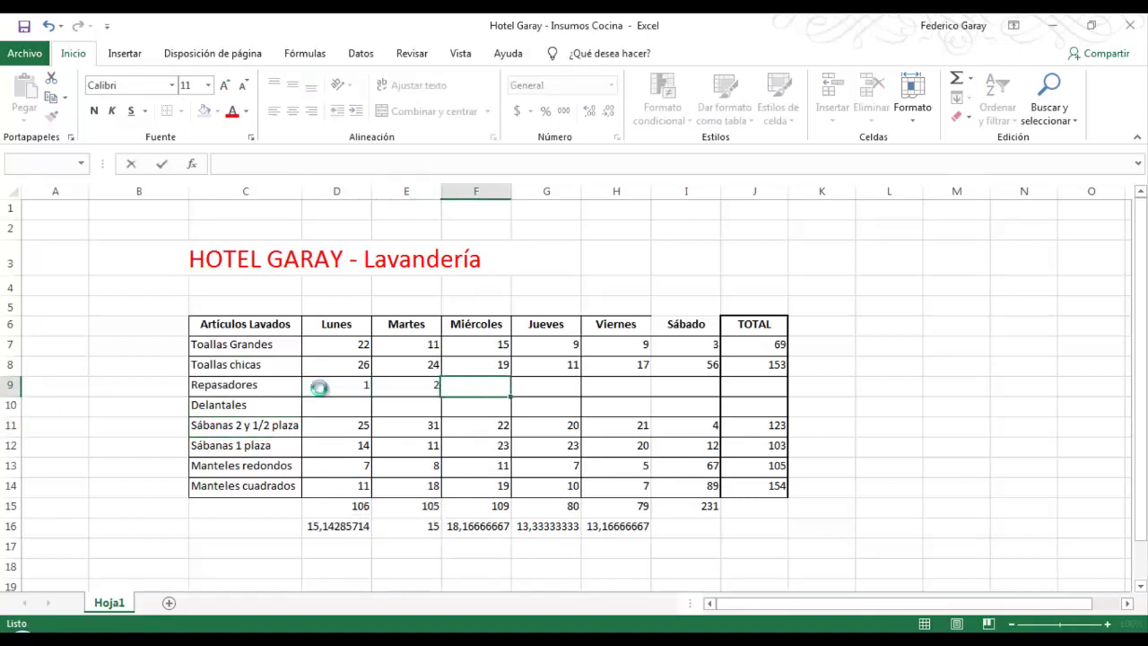
pyautogui.write('3\t4\t5\t')
pyautogui.write('6')
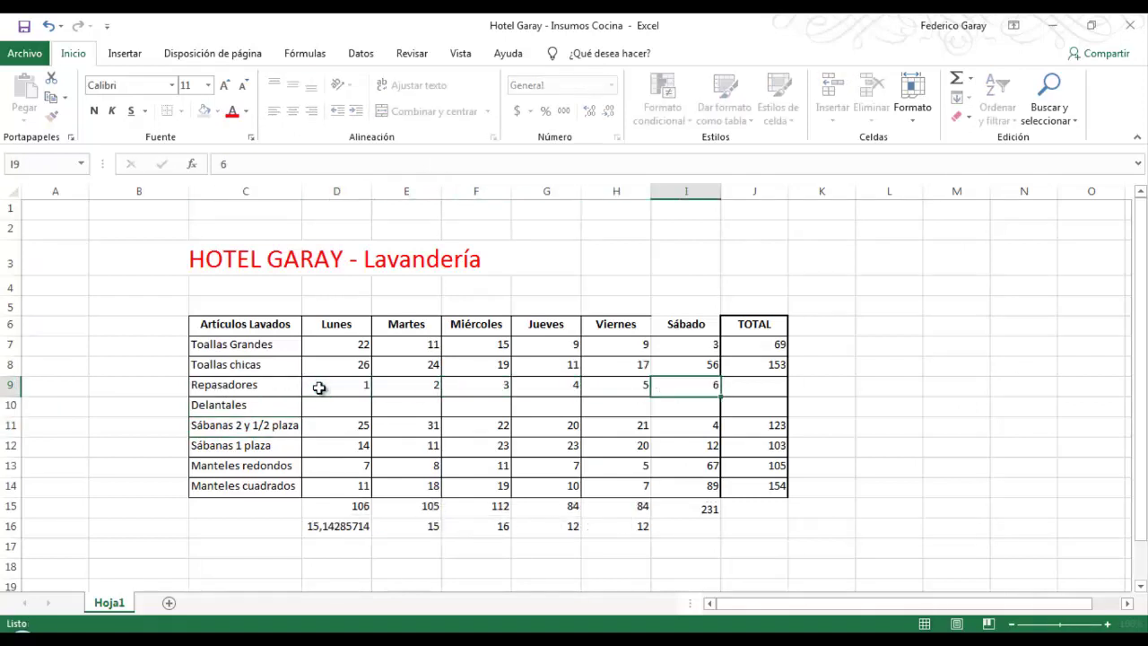
pyautogui.press('Down')
pyautogui.press('Left')
pyautogui.press('Left')
pyautogui.press('Left')
pyautogui.press('Left')
pyautogui.press('Left')
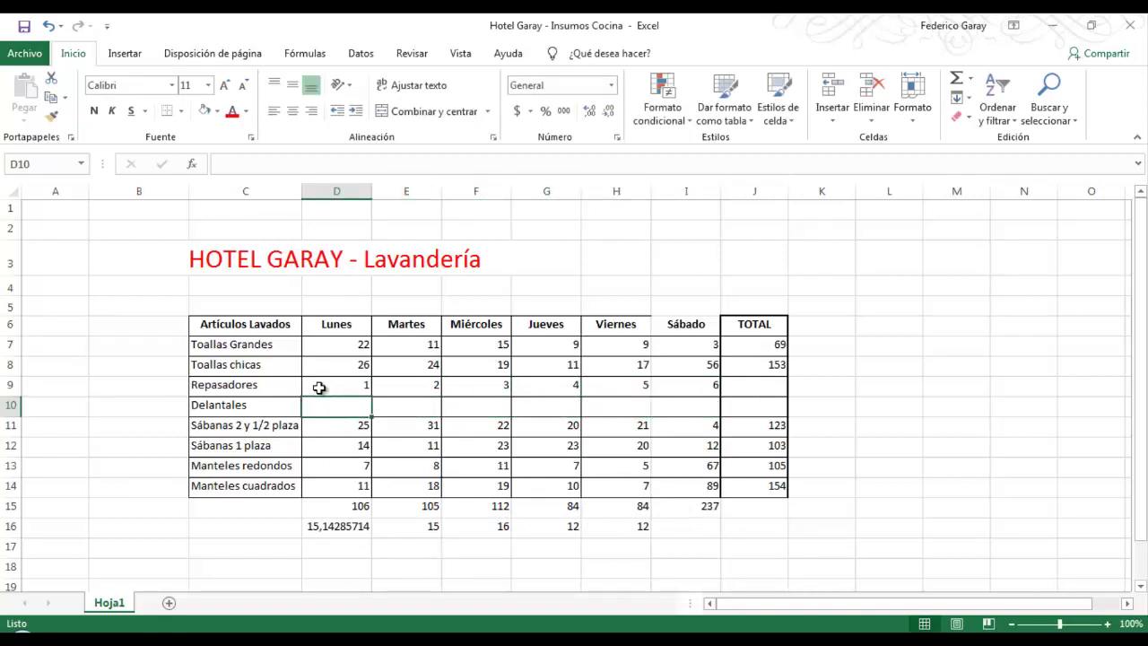
pyautogui.write('4\t5\t6\t7\t8')
pyautogui.press('Tab')
pyautogui.write('9')
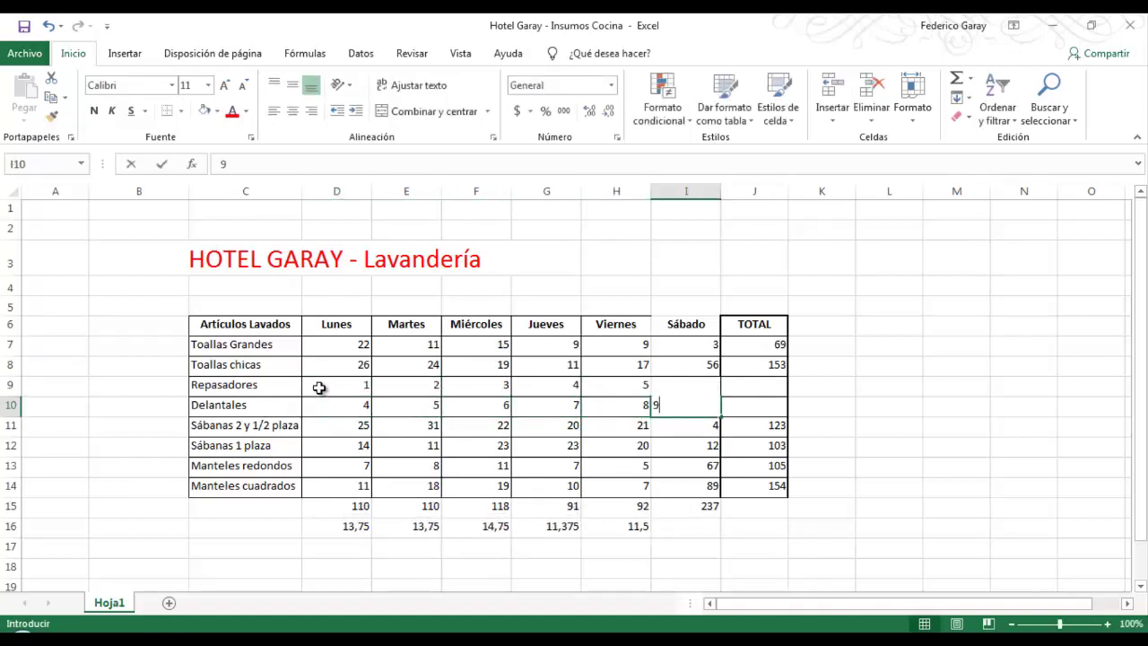
pyautogui.press('Tab')
pyautogui.write('1')
pyautogui.press('Return')
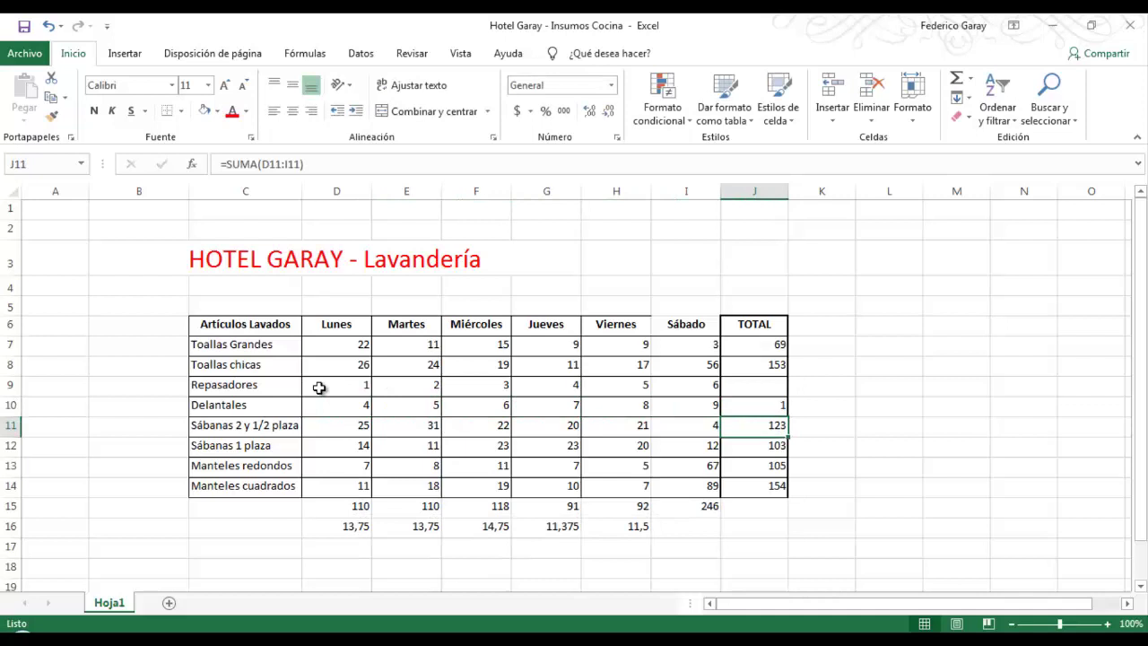
pyautogui.click(744, 406)
# - Clear the stray 1 in J10 and copy the SUMA total down, giving 21 and 39
pyautogui.press('BackSpace')
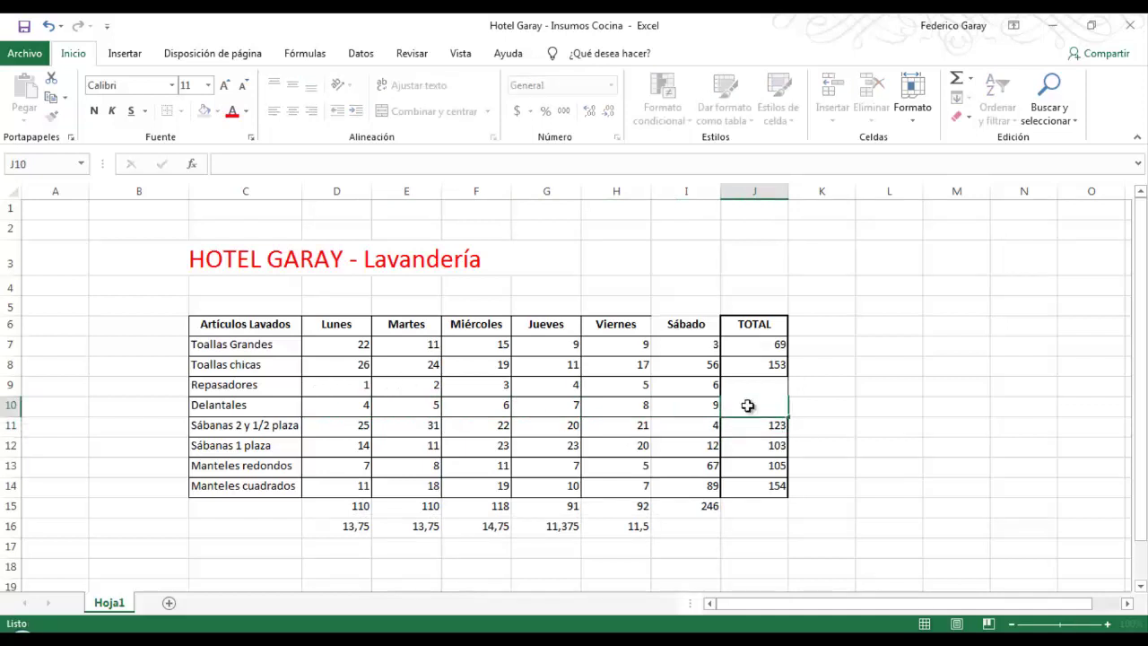
pyautogui.press('Return')
pyautogui.click(758, 363)
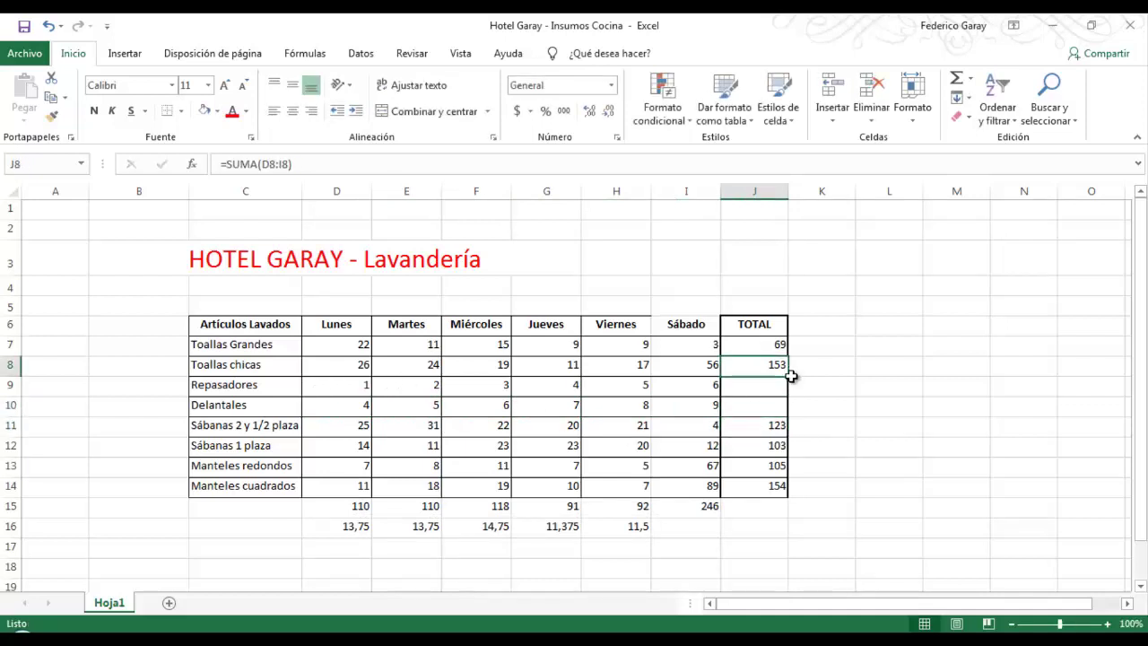
pyautogui.moveTo(791, 377); pyautogui.dragTo(753, 386)
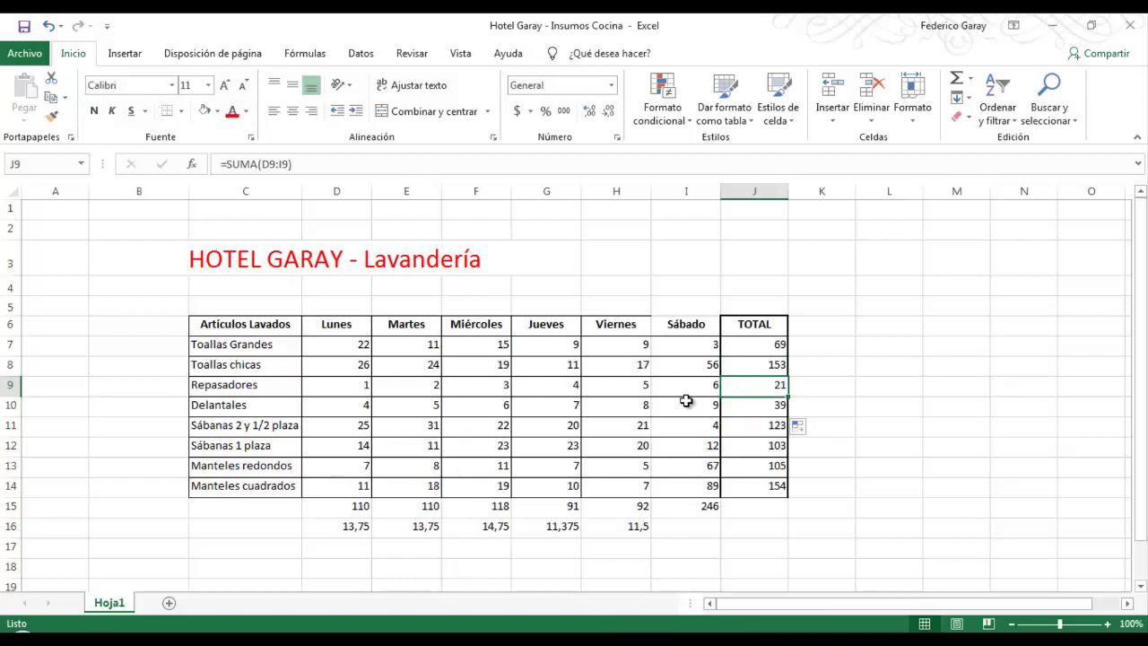
pyautogui.click(763, 191)
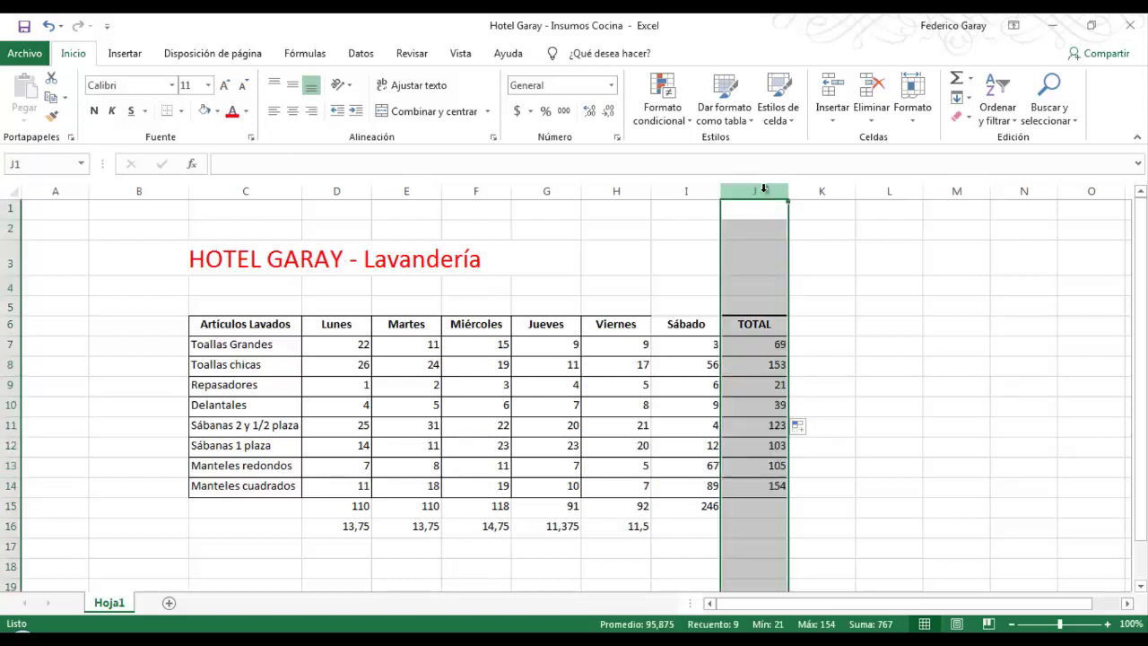
pyautogui.click(753, 352)
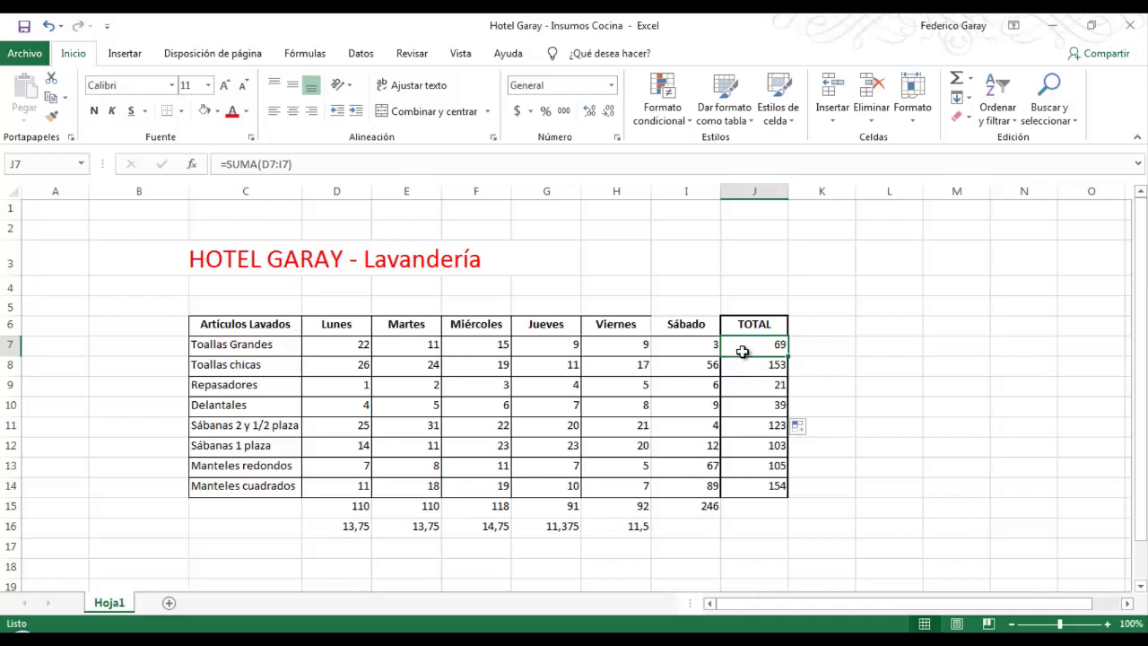
pyautogui.doubleClick(742, 351)
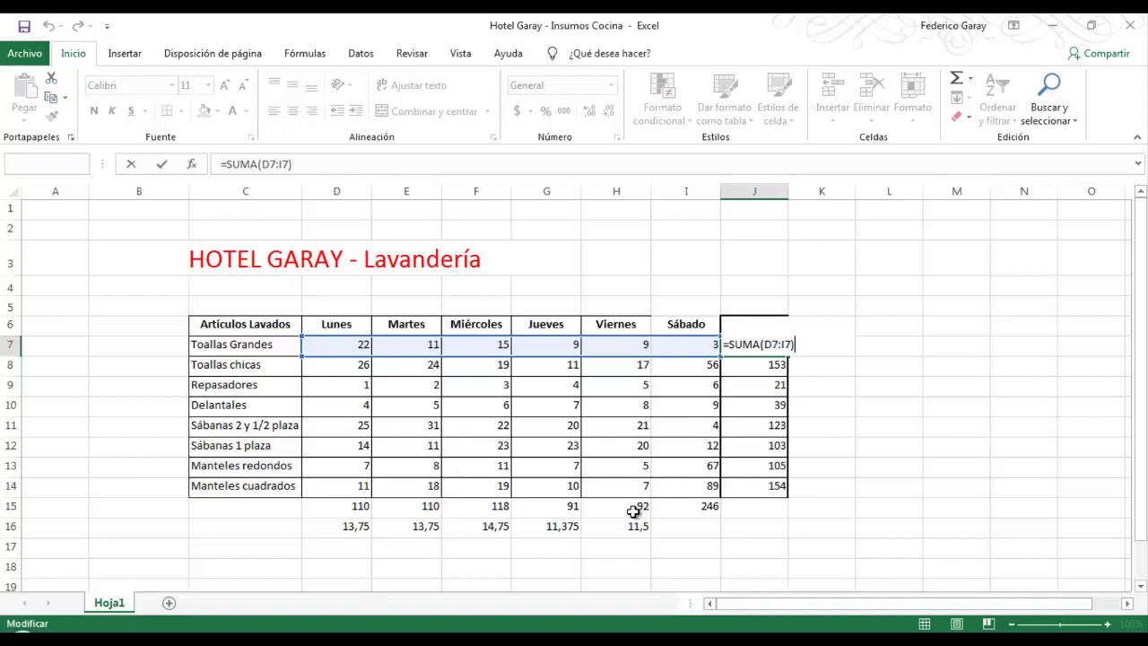
pyautogui.click(634, 510)
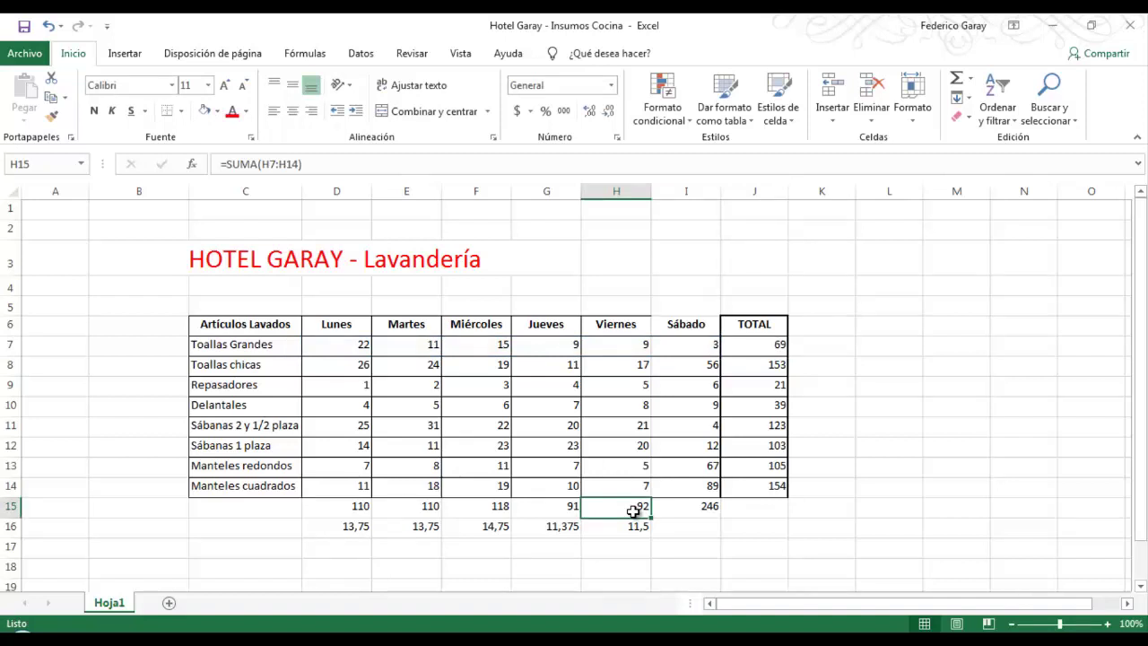
pyautogui.doubleClick(633, 510)
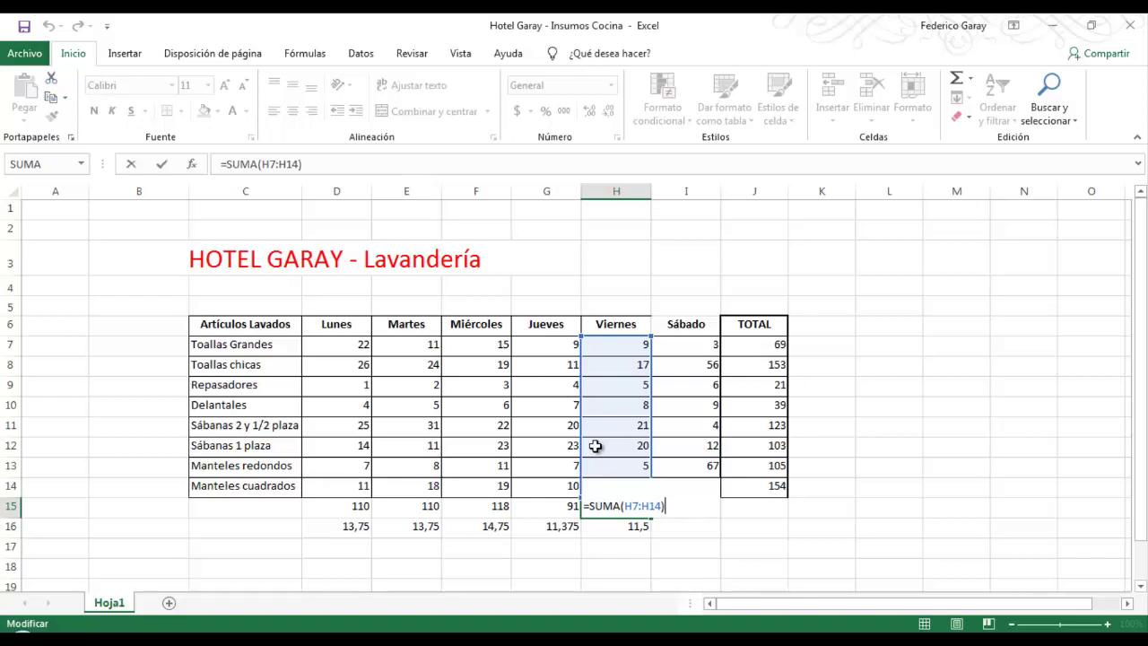
pyautogui.press('Return')
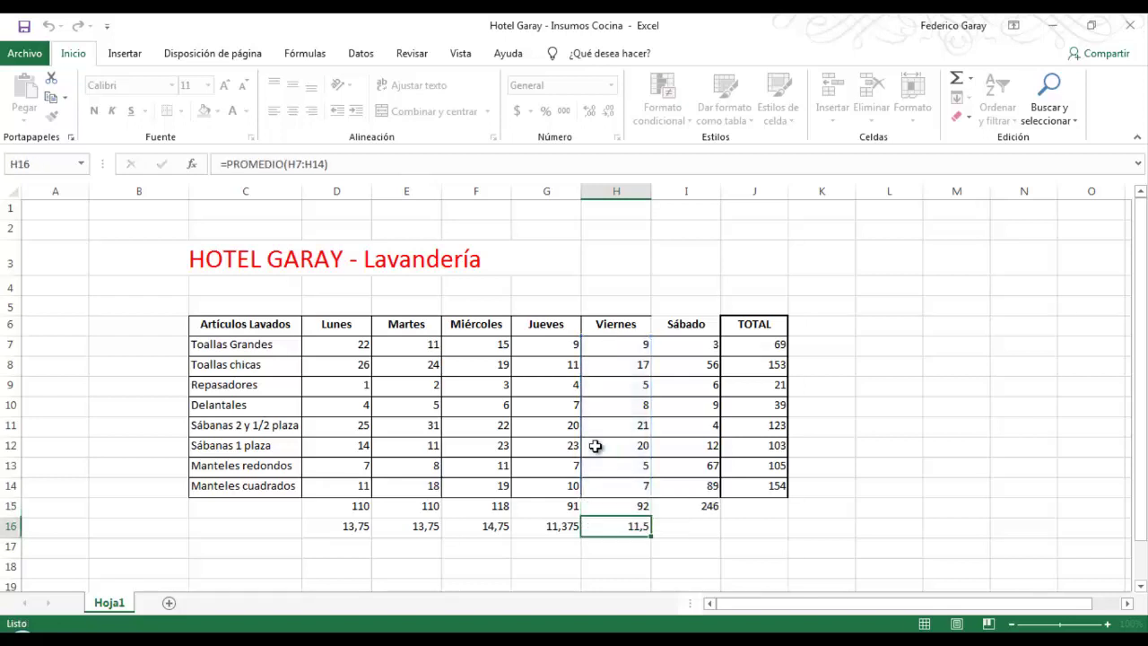